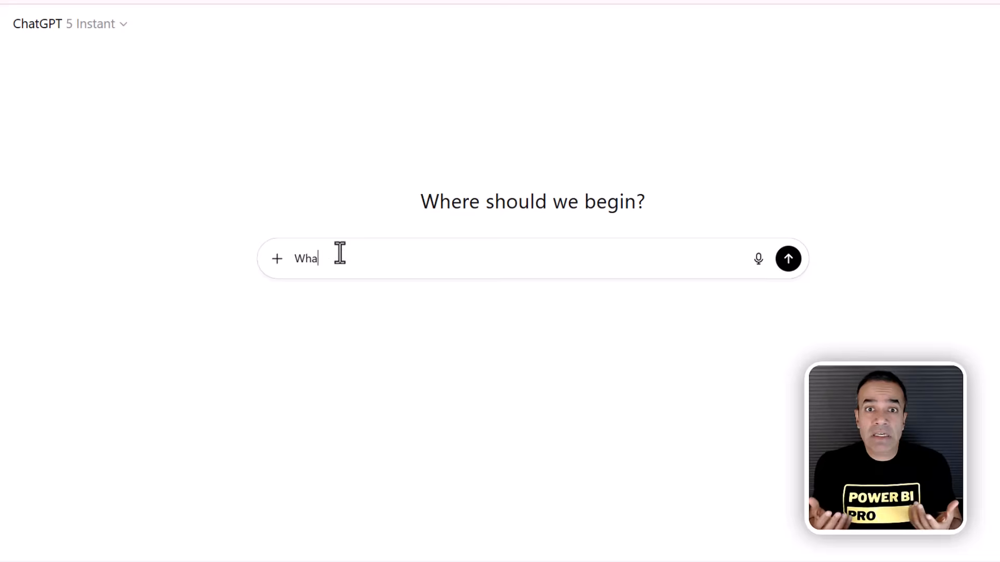
Ask ChatGPT "What functions help me in running totals with PowerBI" and read through the answer
text(tions help me in running totals with PowerBI)
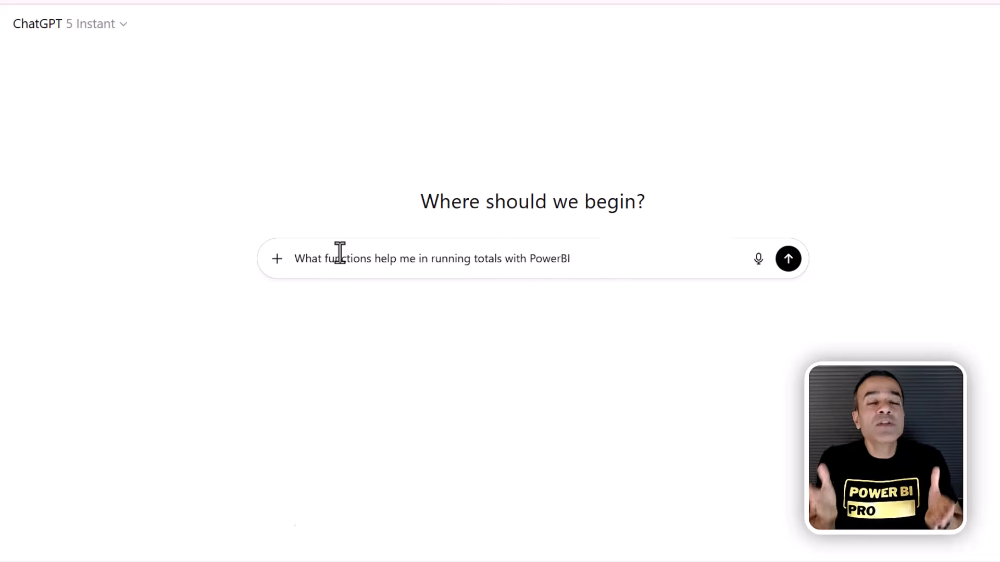
key(Return)
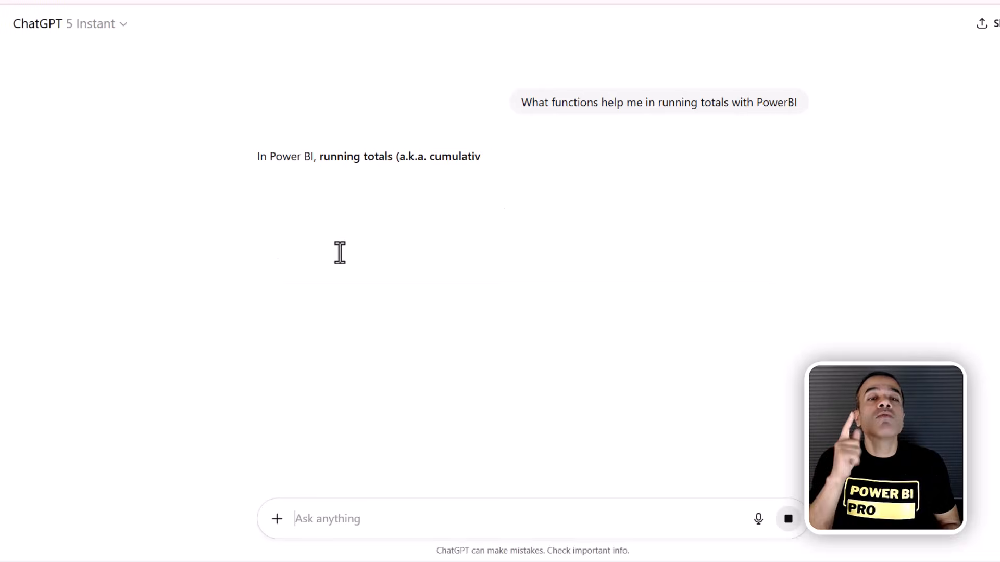
scroll(479, 370, down, 15)
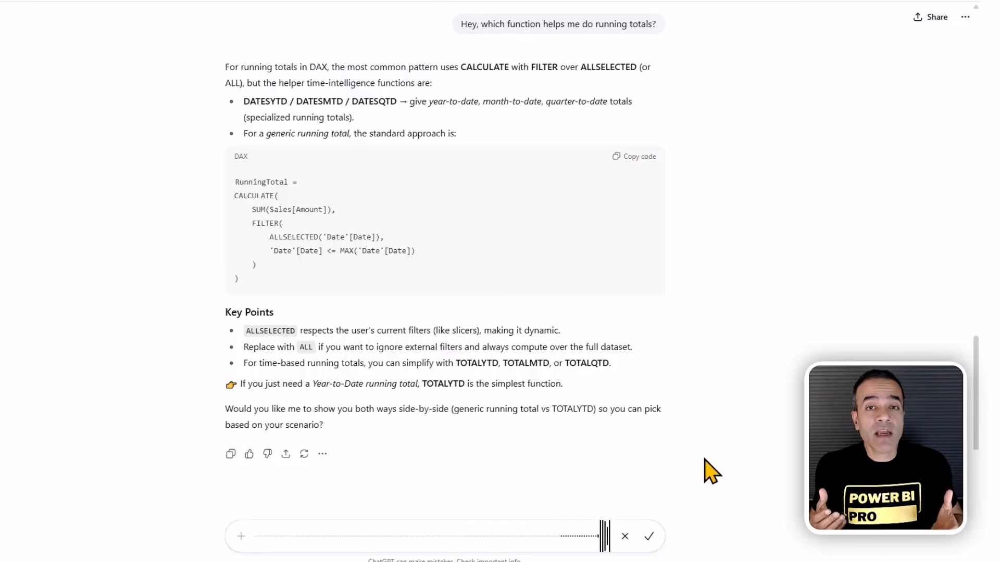
Send dictated prompts for DAX measures calculating average sales per customer and sales from the top 10 customers
click(651, 537)
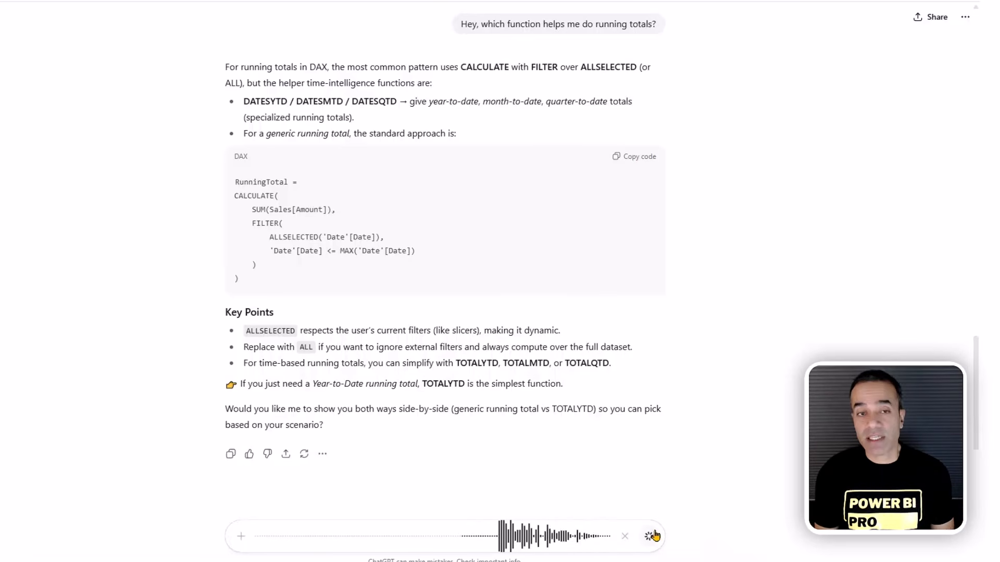
click(649, 536)
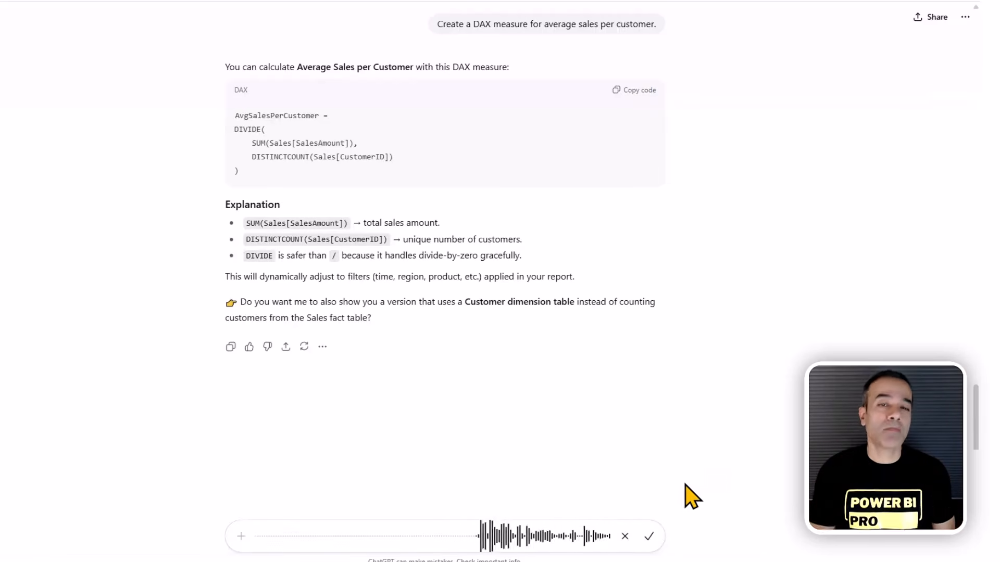
click(649, 537)
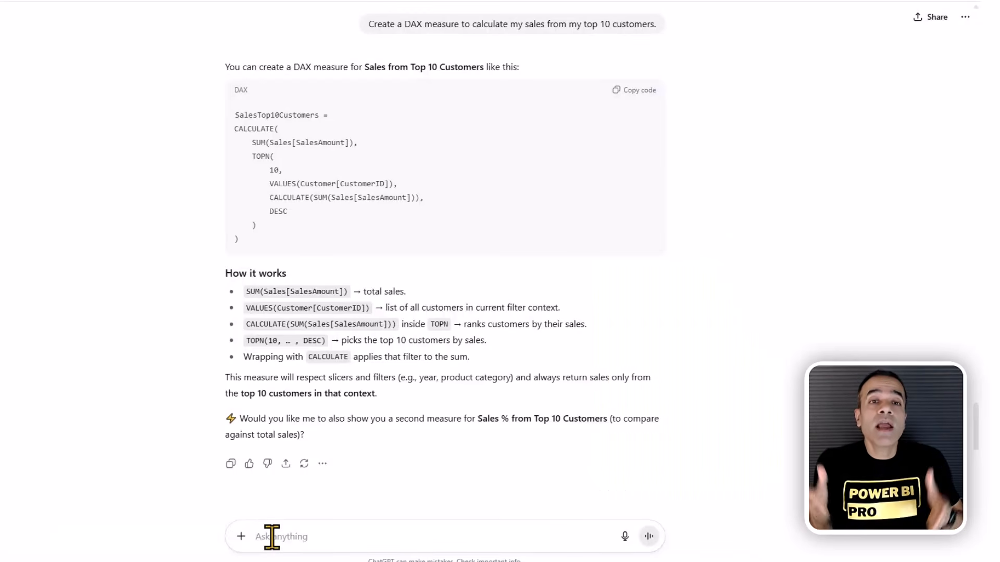
Request Prior Year, YoY Change and YoY Change % measures for the [Sales] measure, giving 'Calendar'[Date] as the date column
text(I have a [Sales] Measure in DAX. And my Date column is 'Calendar'[Date] Define measures for [Sales] - Prior Year - YoY Change - YoY Change %)
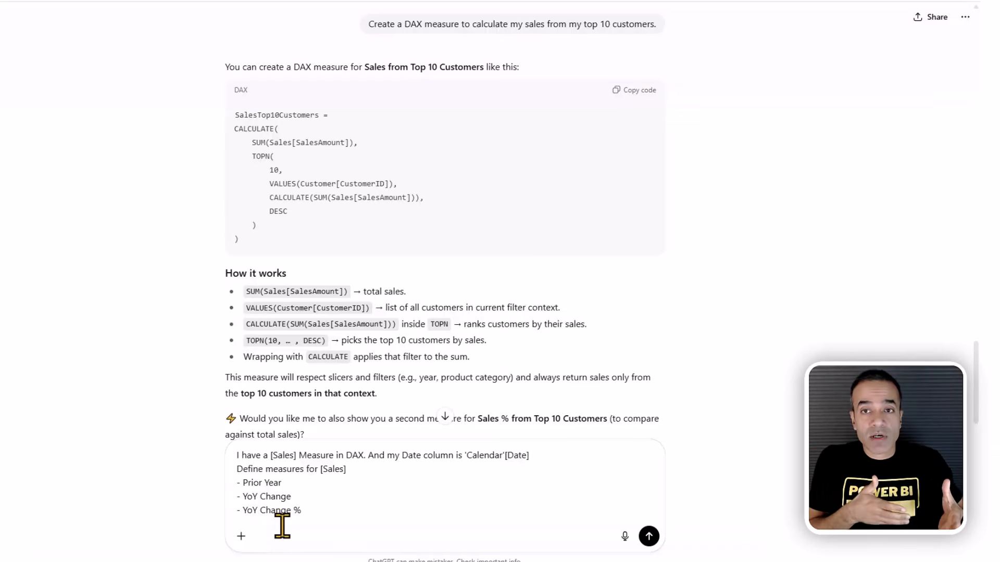
click(282, 527)
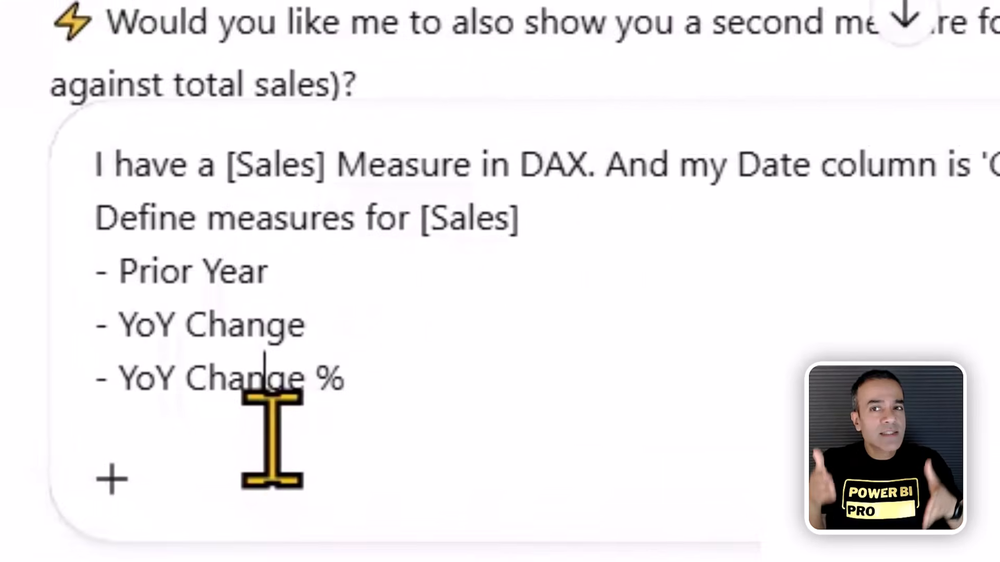
key(ctrl+Home)
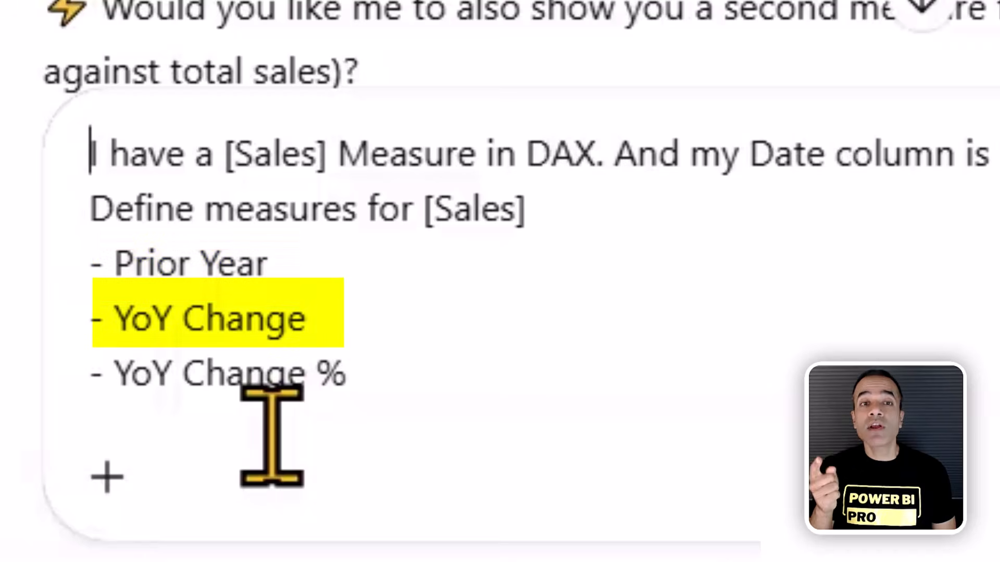
key(shift+End)
key(Home)
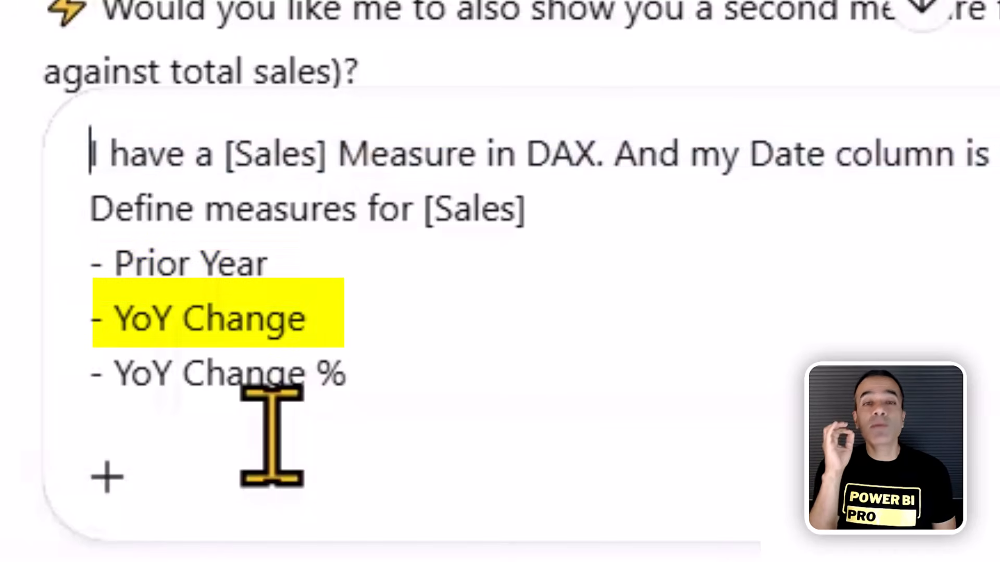
key(ctrl+Right)
key(ctrl+Right)
key(ctrl+Right)
key(ctrl+Right)
key(ctrl+Right)
key(ctrl+Right)
key(ctrl+Right)
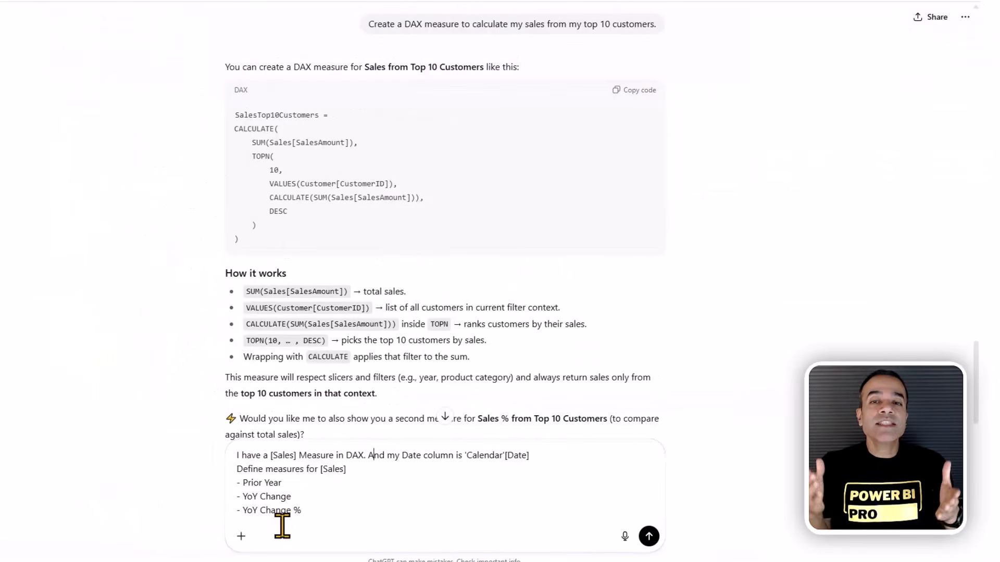
click(649, 537)
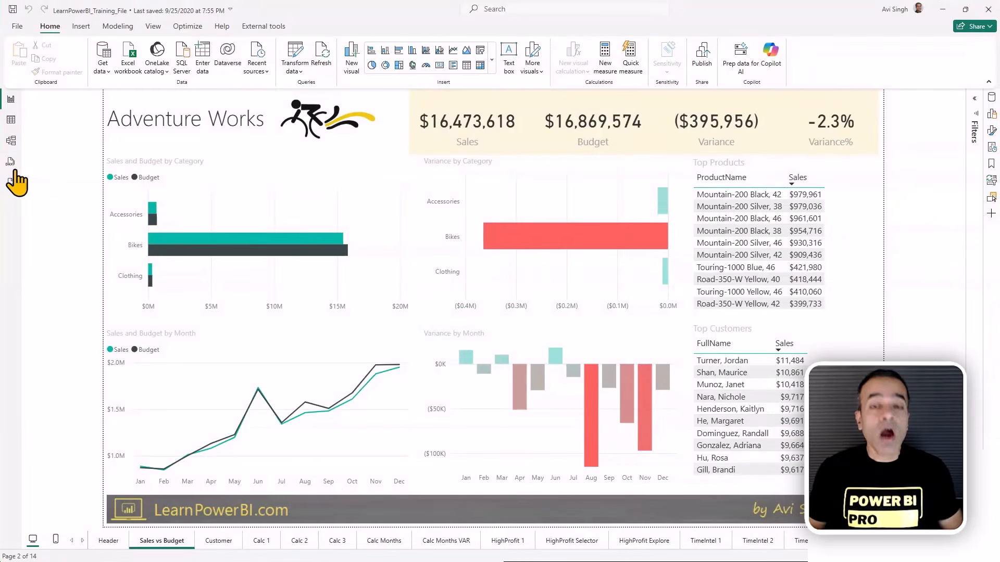
In Power BI's DAX query view, generate a quick query from the Budget measure that defines all measures in the model
click(21, 160)
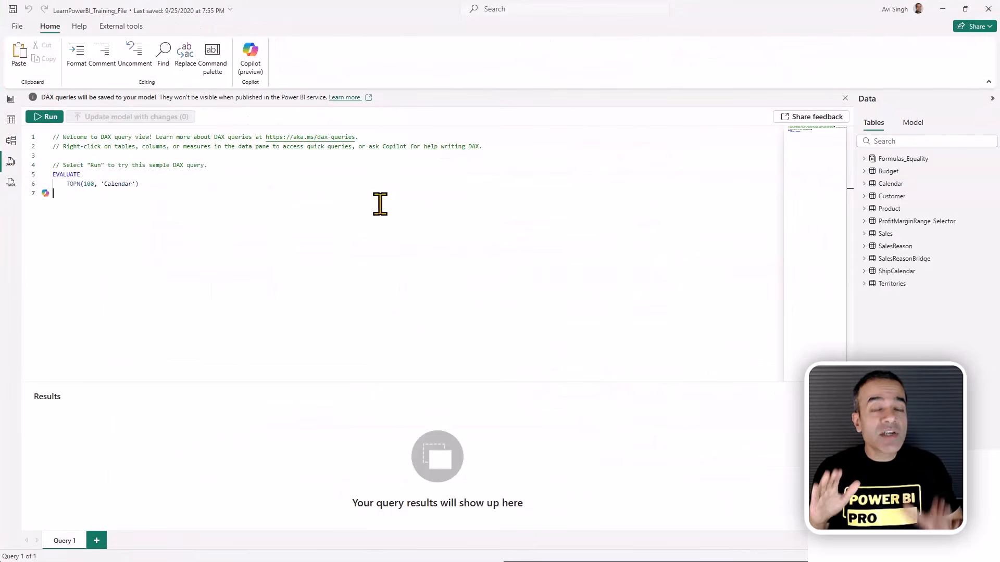
click(864, 158)
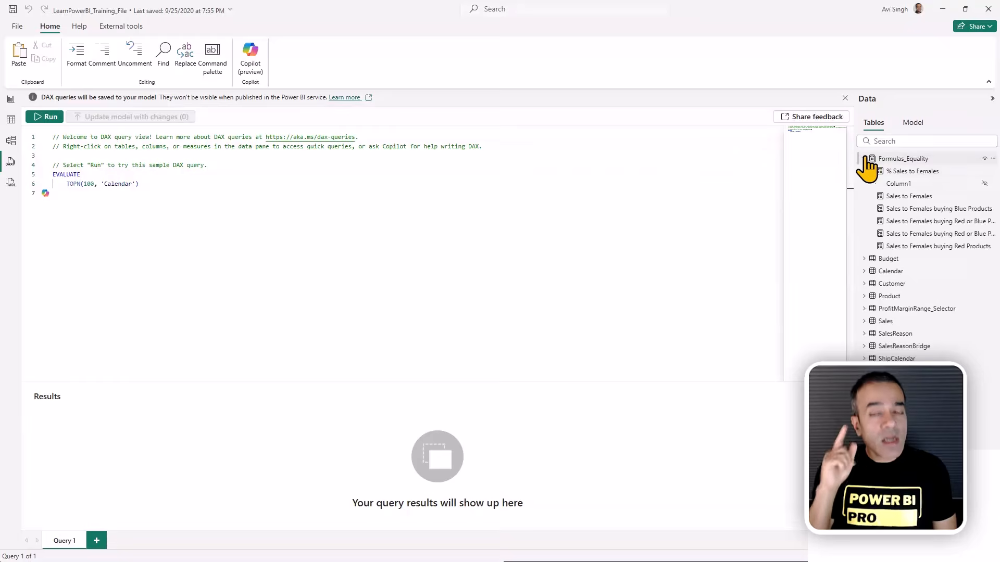
click(864, 158)
click(864, 171)
click(994, 183)
mouse_move(972, 191)
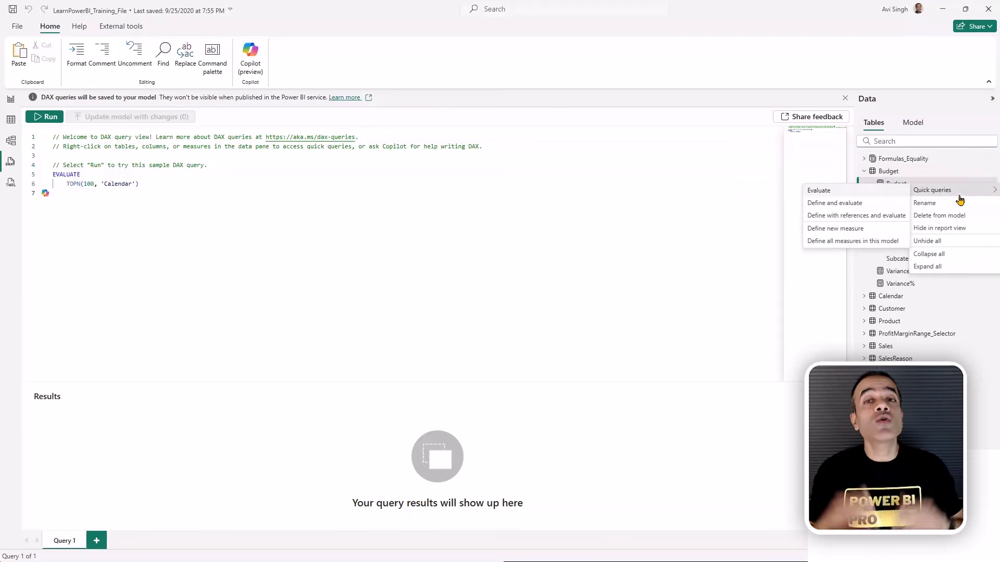
click(973, 292)
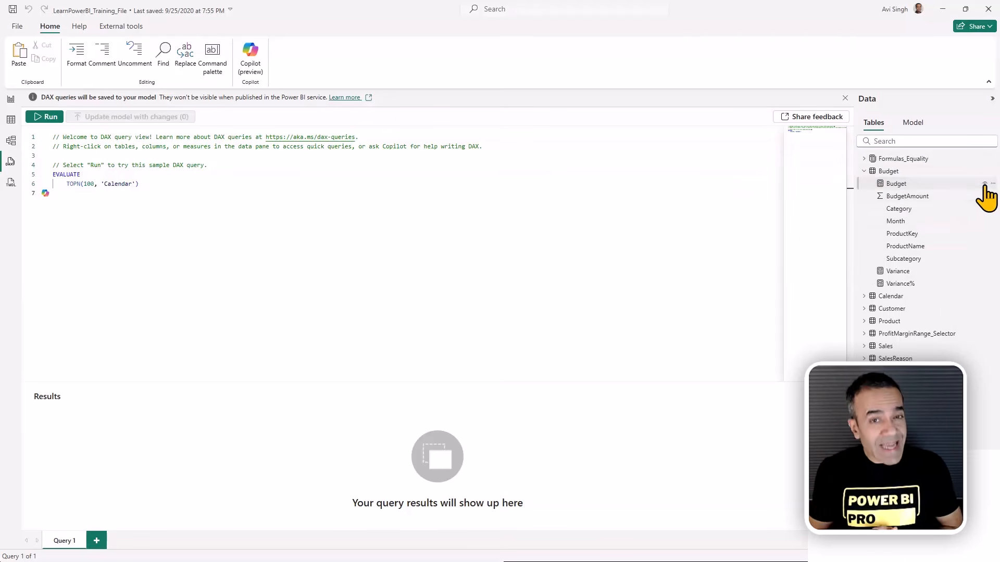
click(995, 187)
mouse_move(957, 191)
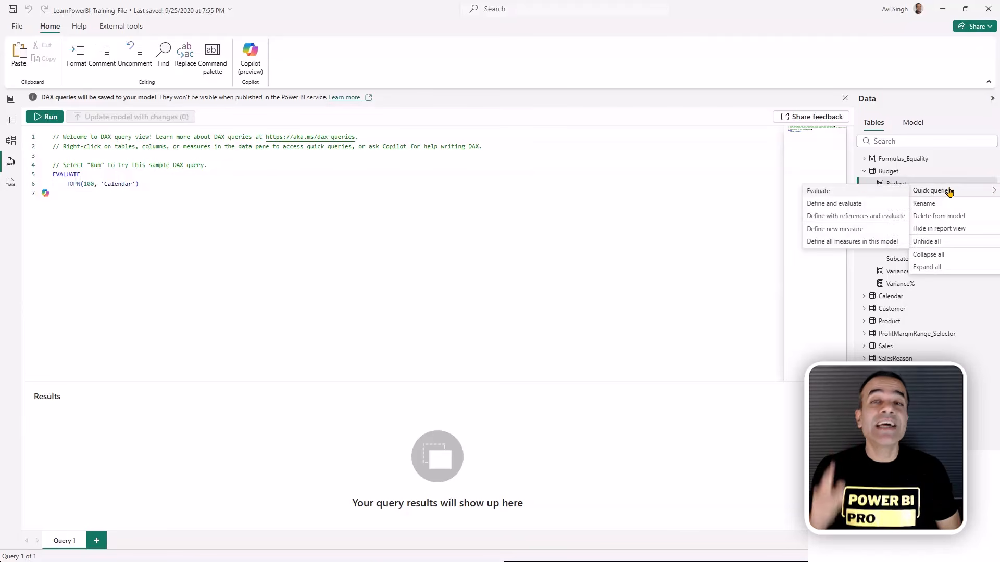
click(901, 241)
Copy the entire measure query into a Notepad text file and save it as DAX MEASURES
key(ctrl+a)
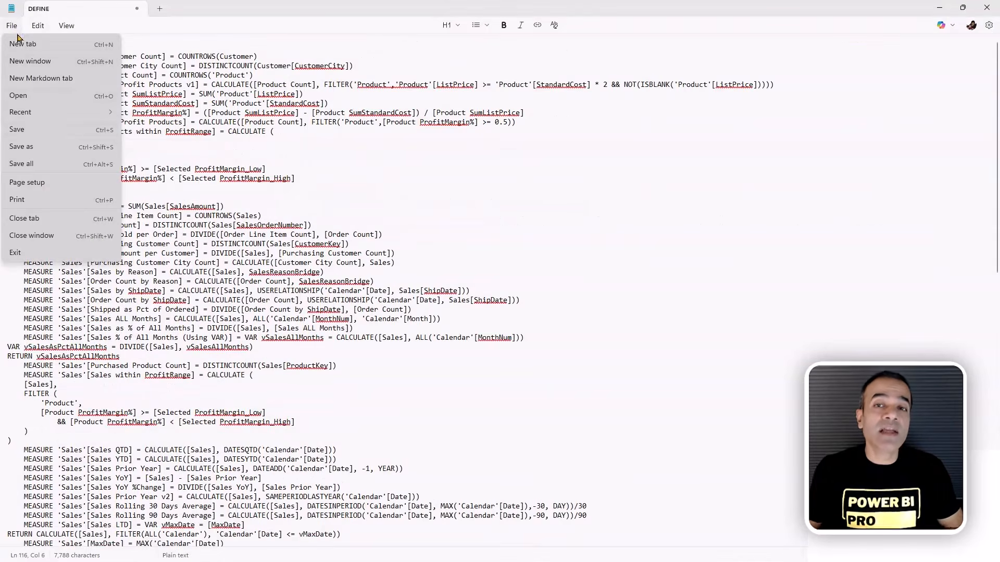
key(ctrl+s)
text(DAX MEASURES)
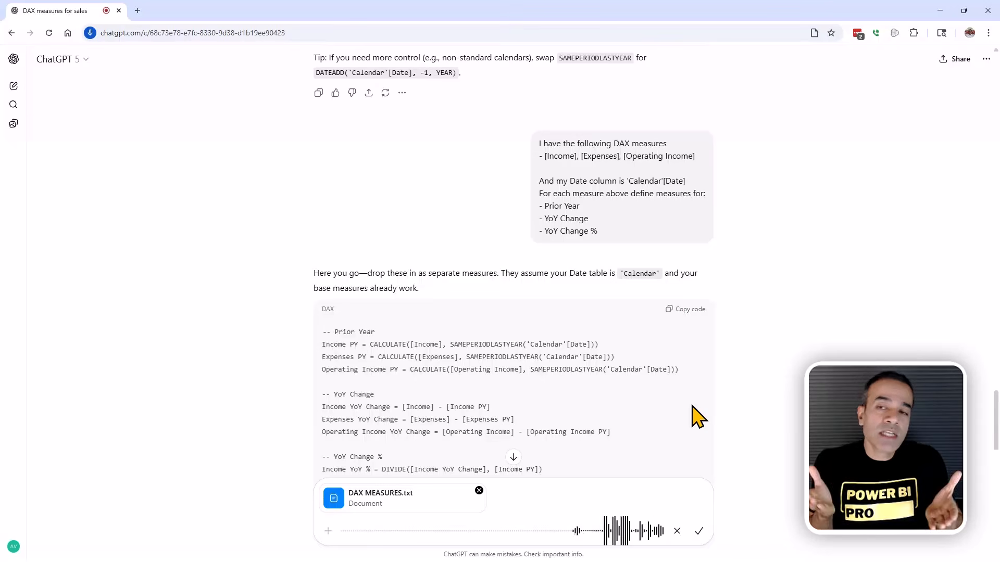
In ChatGPT, send DAX MEASURES.txt with a dictated message saying it holds all the measure definitions and asking only for acknowledgement
click(698, 531)
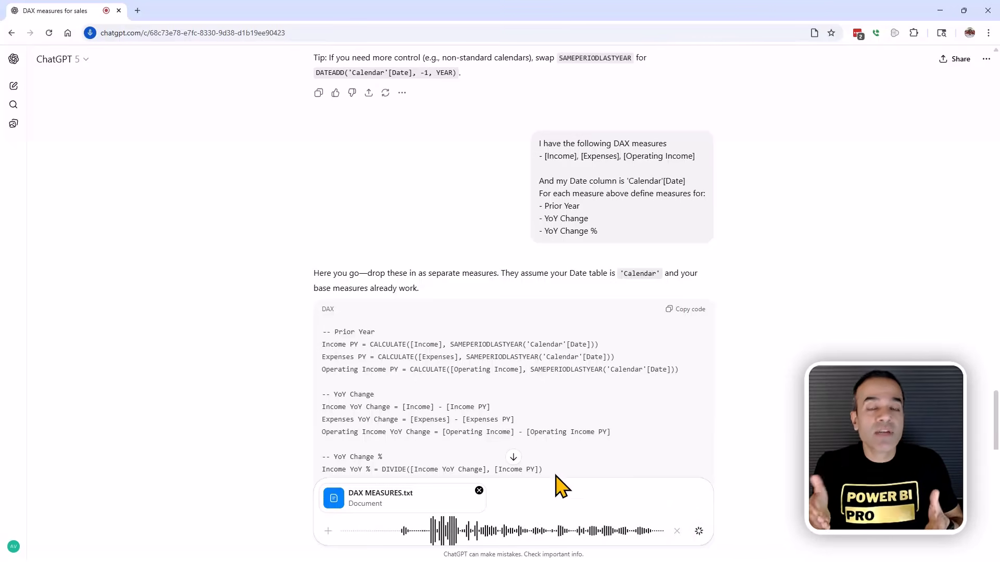
key(BackSpace)
click(699, 531)
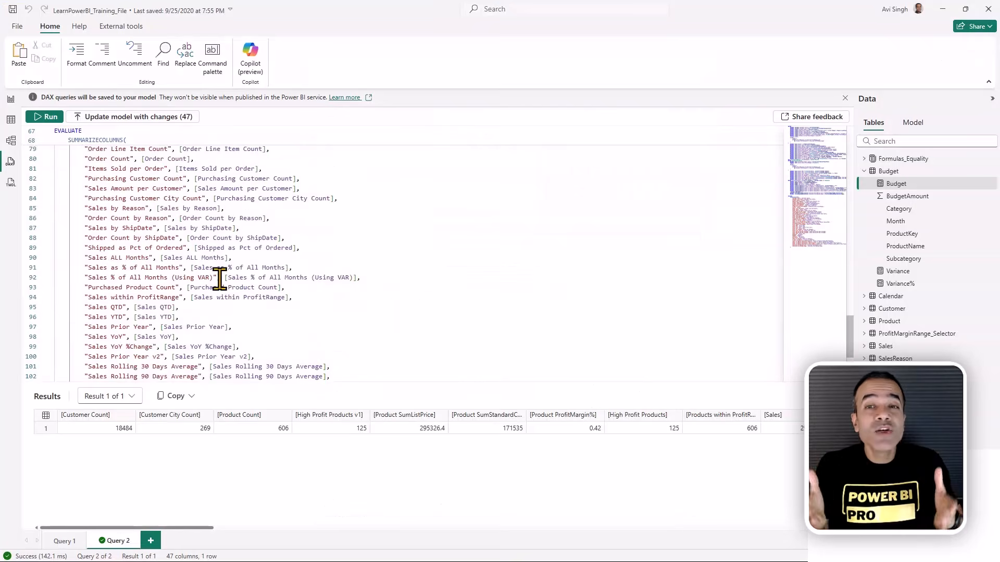
Examine the measure names and naming style in Power BI's generated query, including the prior-year, YoY and Sales to Females measures
scroll(220, 280, up, 4)
scroll(220, 279, down, 9)
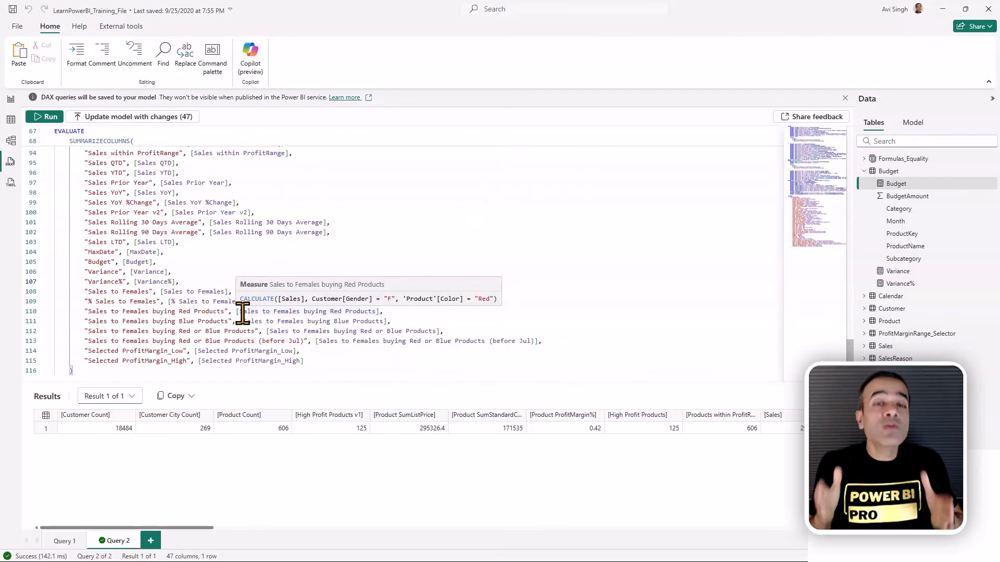
click(217, 266)
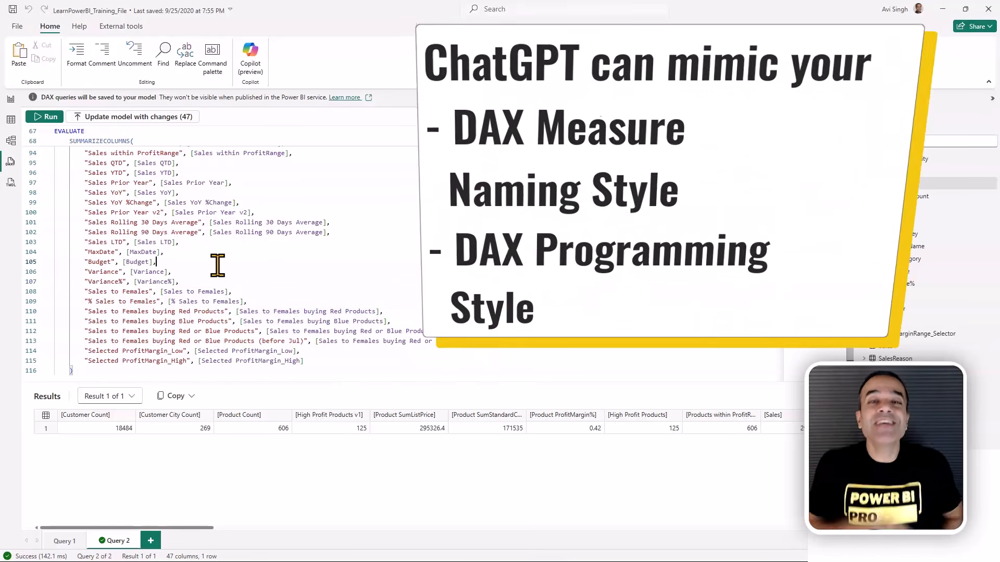
click(152, 321)
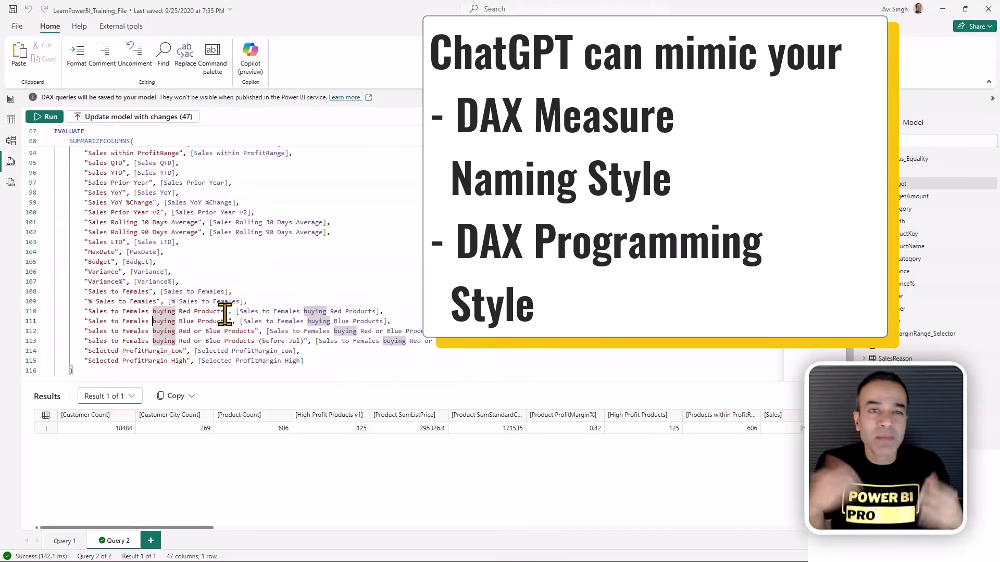
scroll(85, 211, up, 1)
click(87, 210)
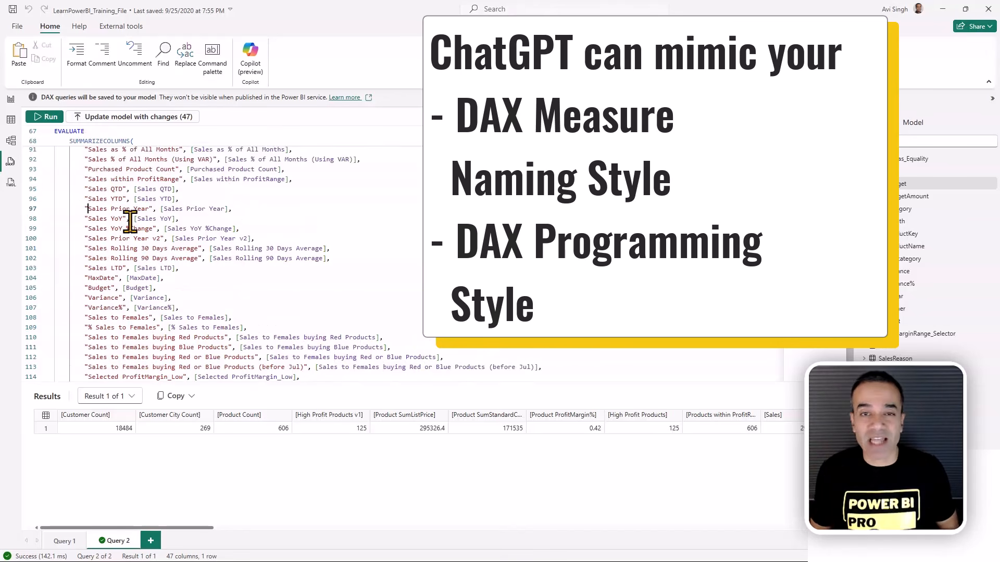
click(288, 228)
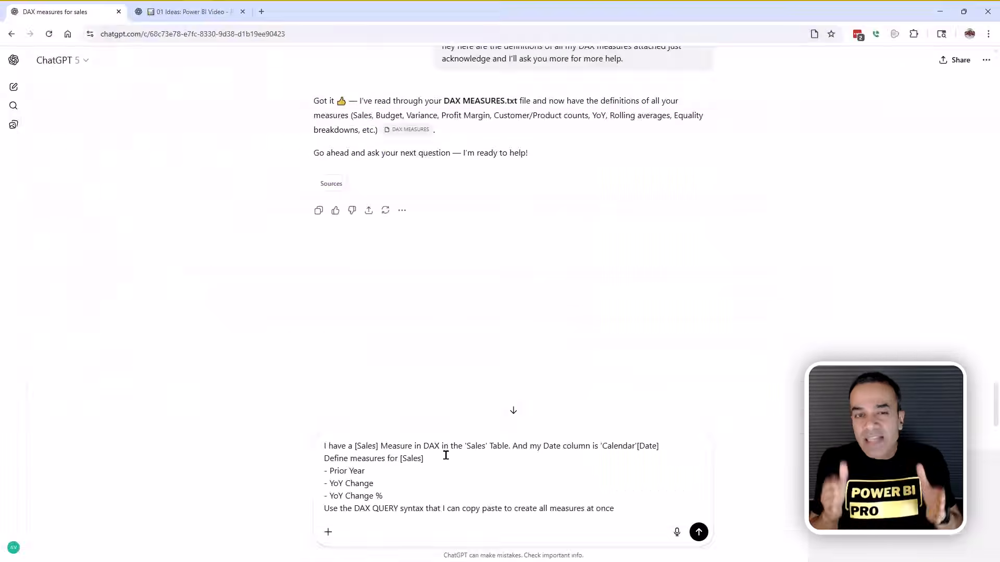
In ChatGPT, check and send the prompt requesting [Sales] Prior Year, YoY Change and YoY Change % measures in DAX QUERY syntax for pasting
key(shift+Down)
key(shift+Down)
key(shift+Down)
key(shift+Down)
key(shift+Down)
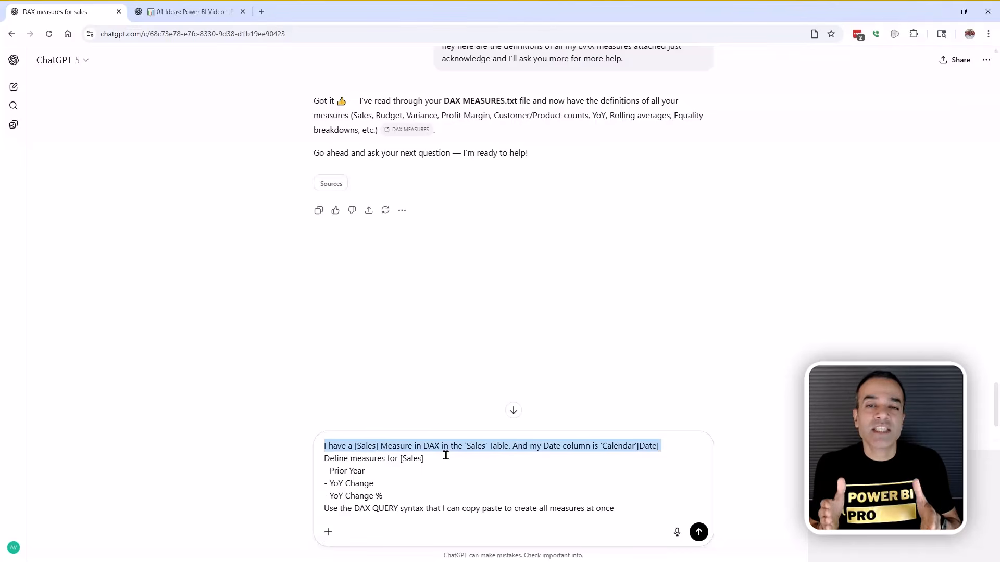
click(410, 503)
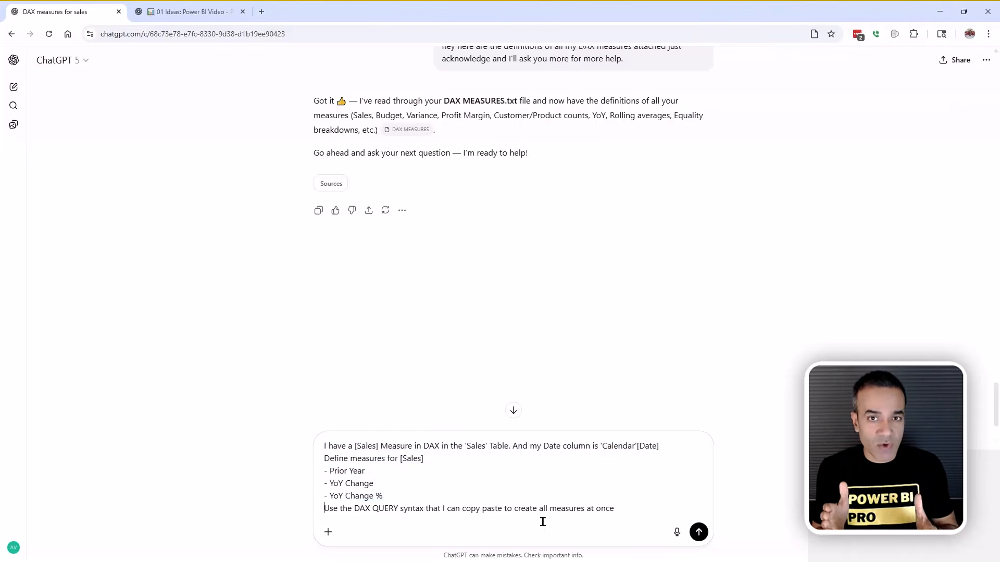
key(shift+End)
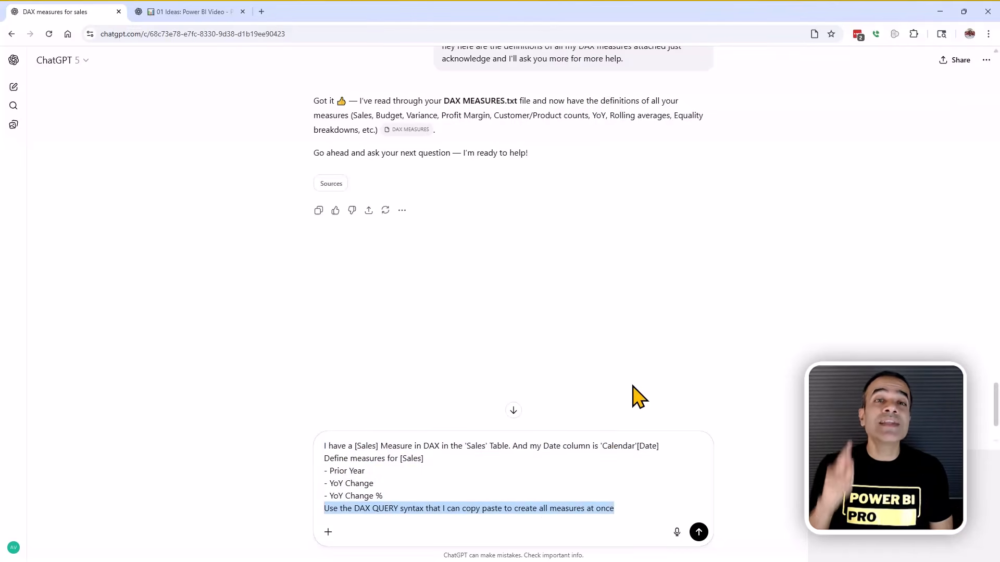
click(631, 469)
click(699, 532)
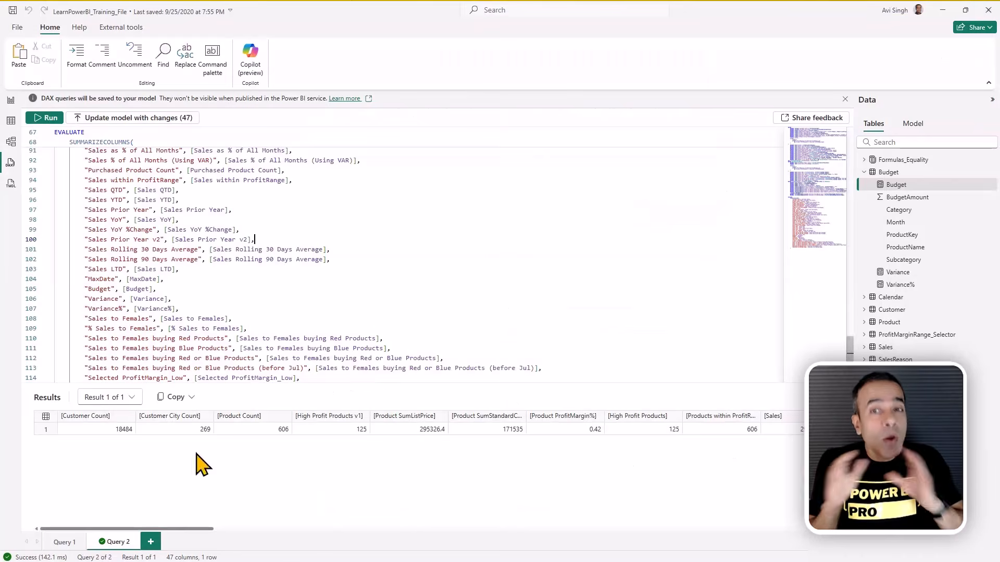
In a new Power BI query, define Sales Prior Year, Sales YoY Change and Sales YoY Change % in 'Sales' and update the model
click(150, 541)
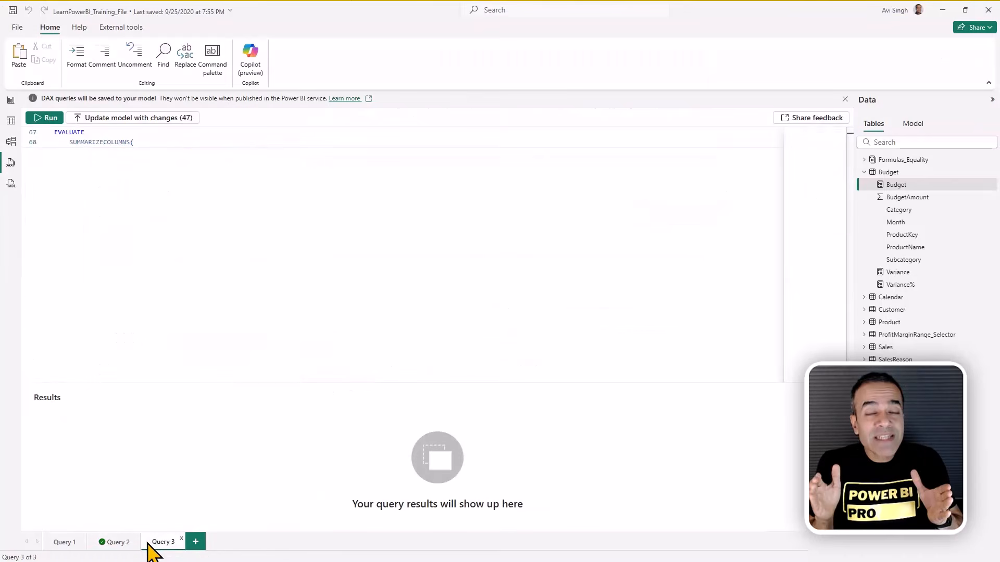
text(DEFINE     MEASURE 'Sales'[Sales Prior Year] =         CALCULATE([Sales], DATEADD('Calendar'[Date], -1, YEAR))      MEASURE 'Sales'[Sales YoY Change] =         [Sales] - [Sales Prior Year]      MEASURE 'Sales'[Sales YoY Change %] =         DIVIDE([Sales YoY Change], [Sales Prior Year]))
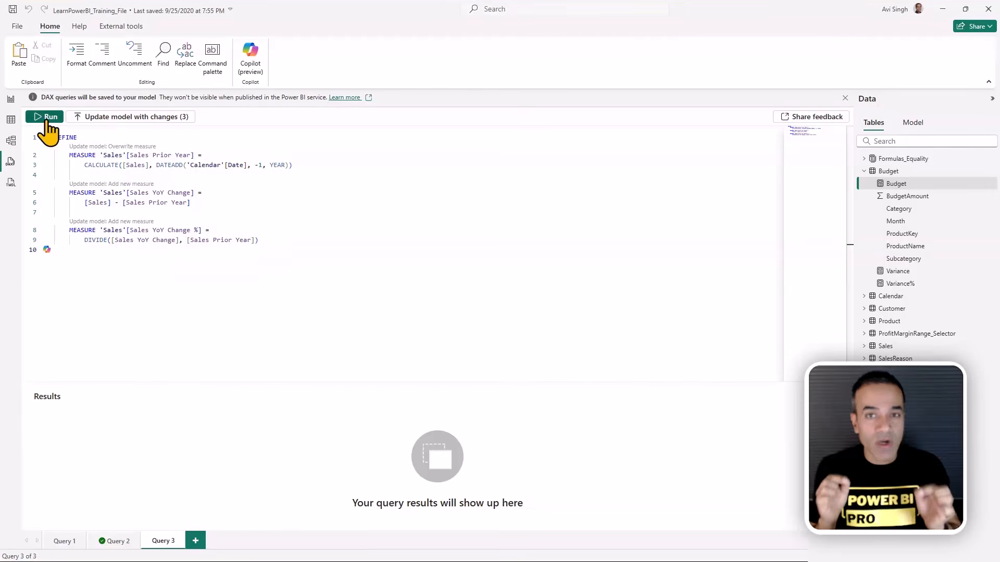
click(156, 118)
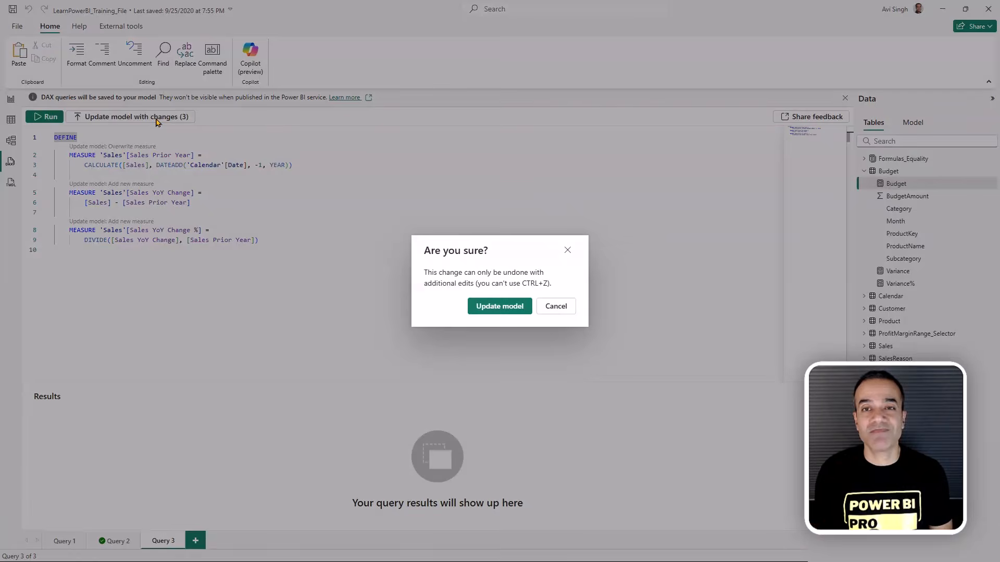
click(483, 306)
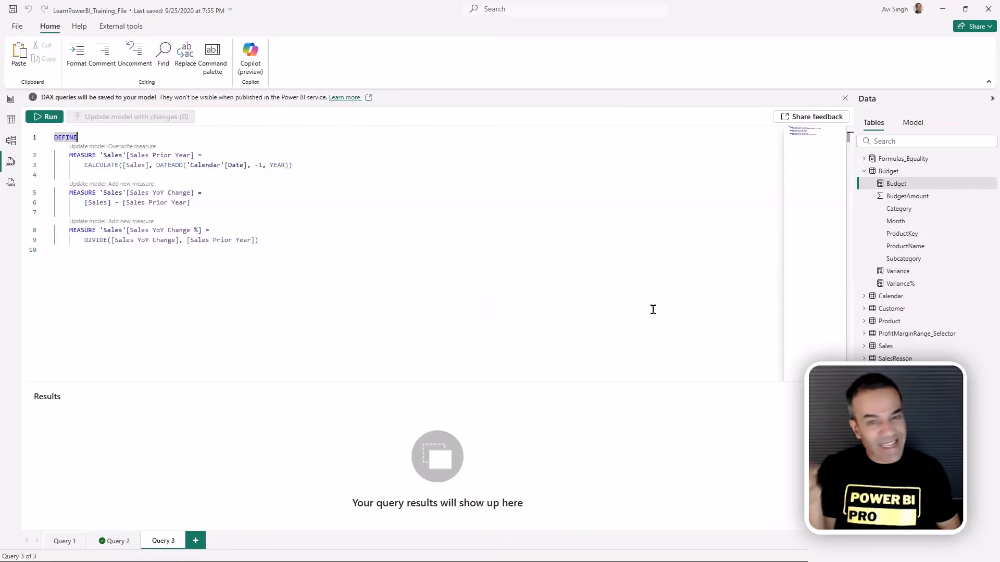